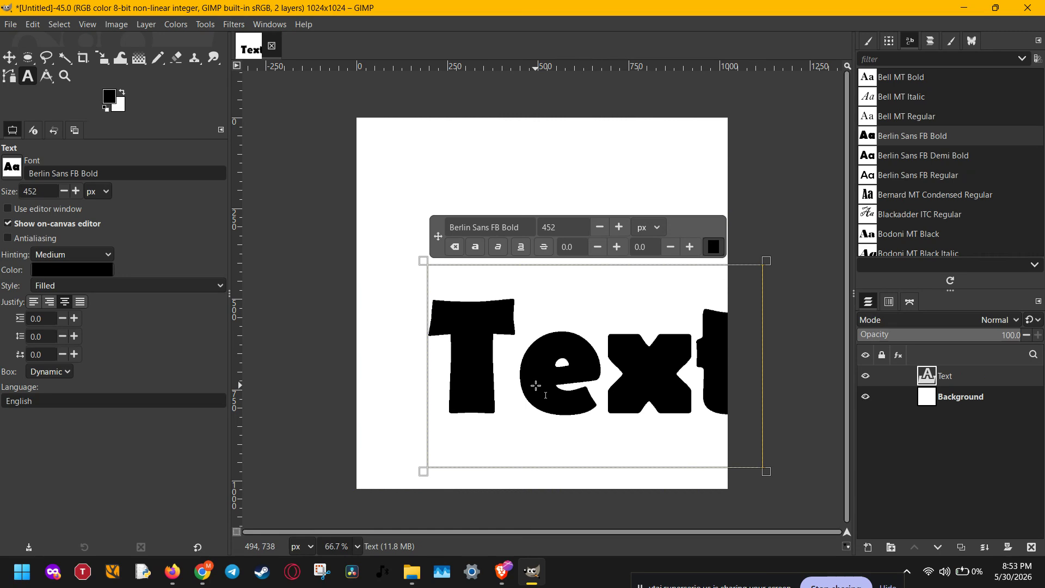
- Move the existing text up and left inside the canvas and add a second text reading "Text" below it
{"action": "left_click_drag", "start_coordinate": [478, 354], "coordinate": [428, 262]}
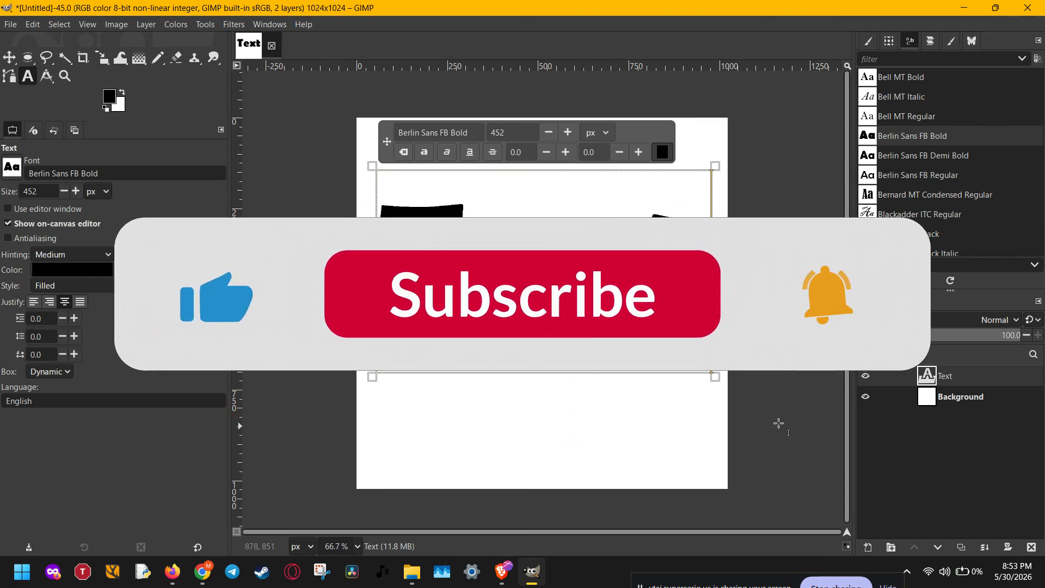
{"action": "left_click", "coordinate": [947, 395]}
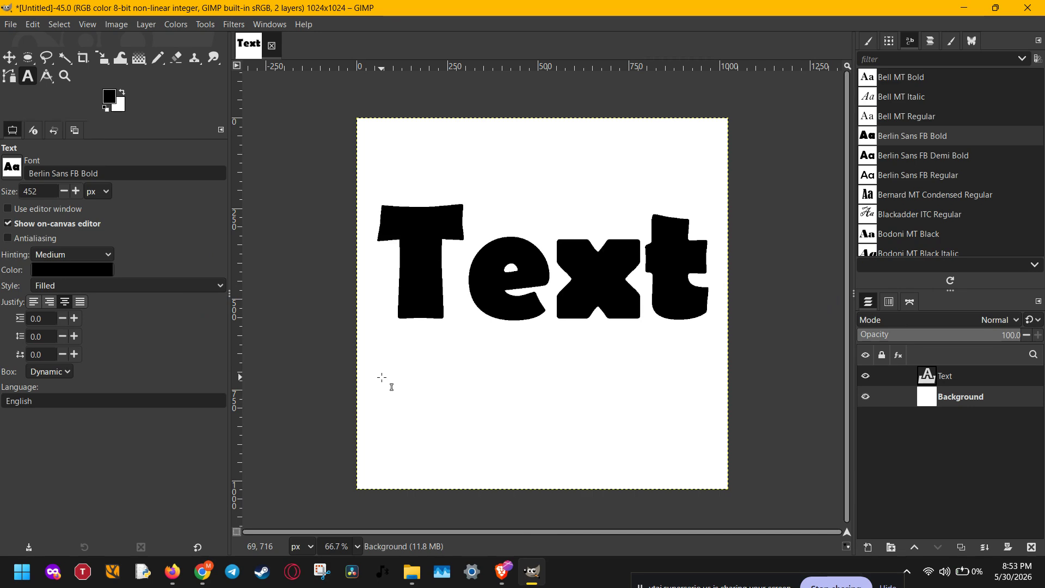
{"action": "left_click", "coordinate": [382, 376]}
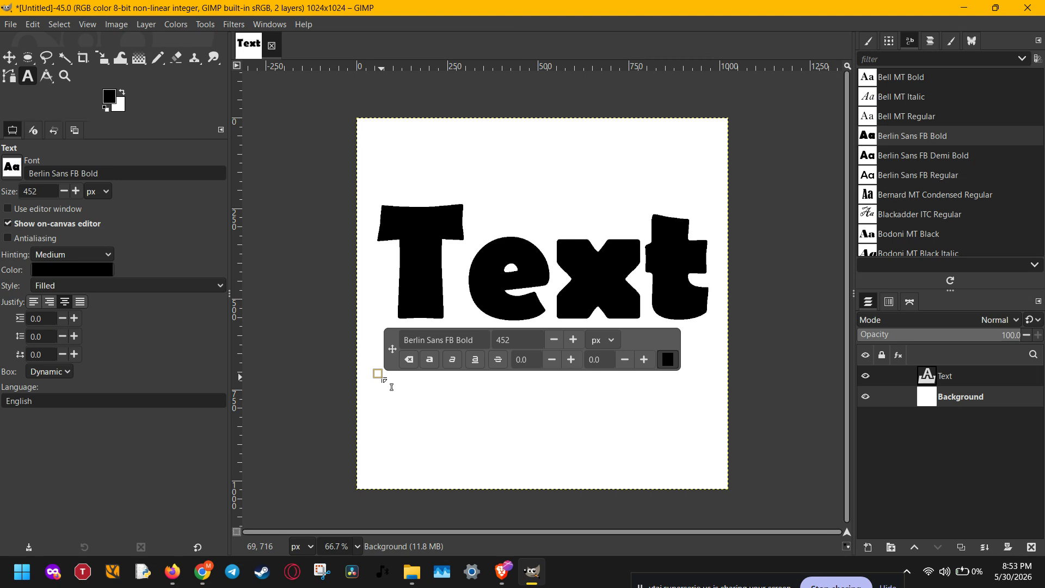
{"action": "type", "text": "Text"}
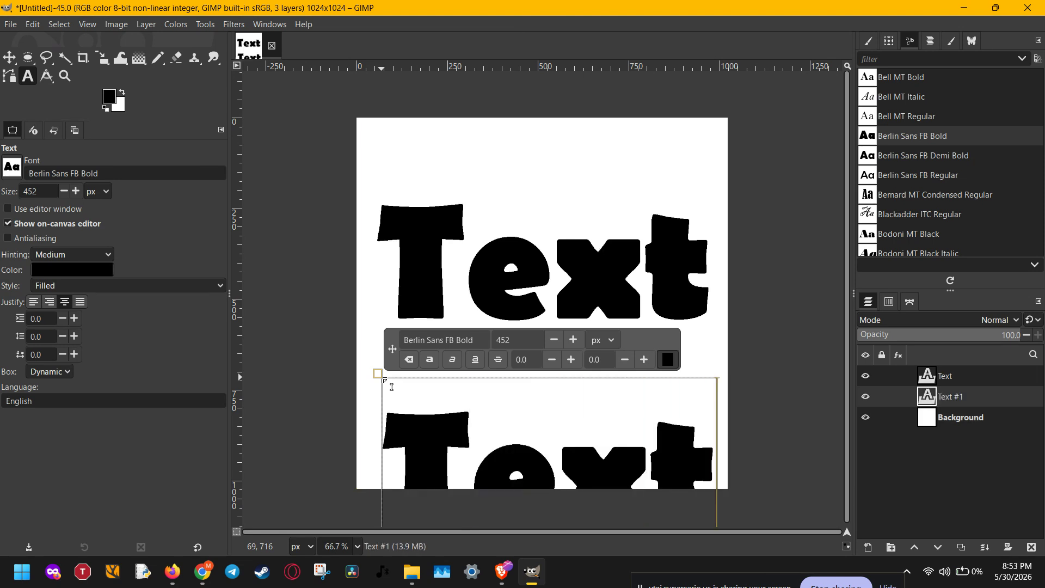
{"action": "key", "text": "Escape"}
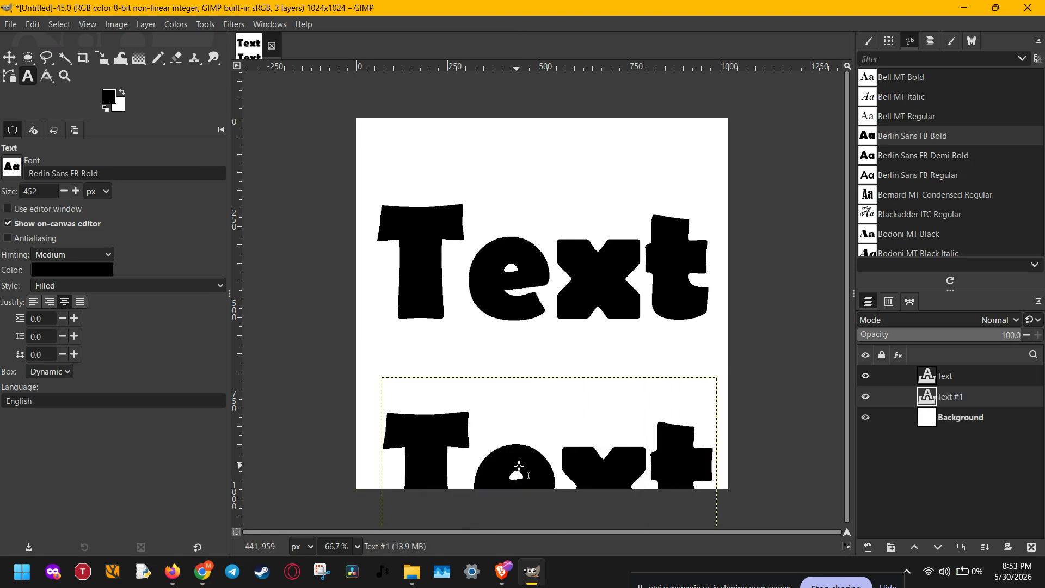
- Reposition the two text layers so they sit one above the other, aligned and fully inside the canvas
{"action": "left_click", "coordinate": [526, 441]}
{"action": "left_click_drag", "start_coordinate": [526, 441], "coordinate": [519, 371]}
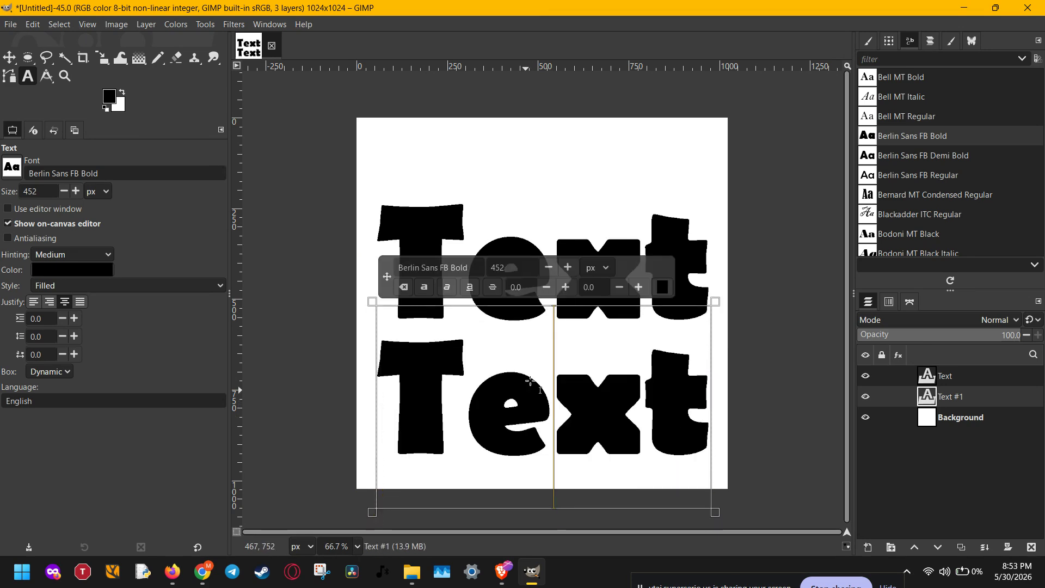
{"action": "left_click", "coordinate": [700, 252]}
{"action": "left_click_drag", "start_coordinate": [683, 252], "coordinate": [676, 214]}
{"action": "left_click", "coordinate": [677, 401]}
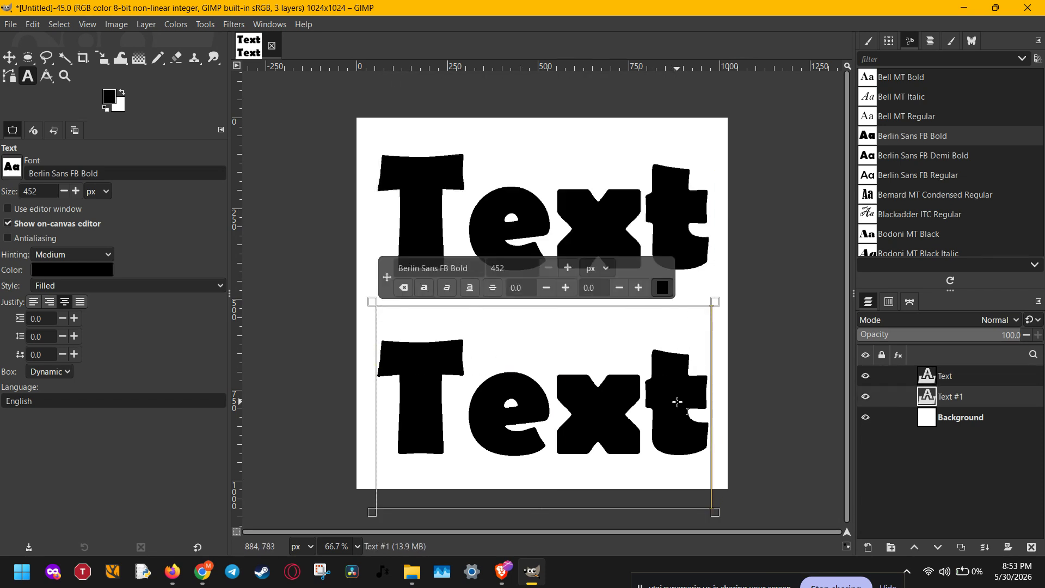
{"action": "left_click_drag", "start_coordinate": [678, 401], "coordinate": [676, 391]}
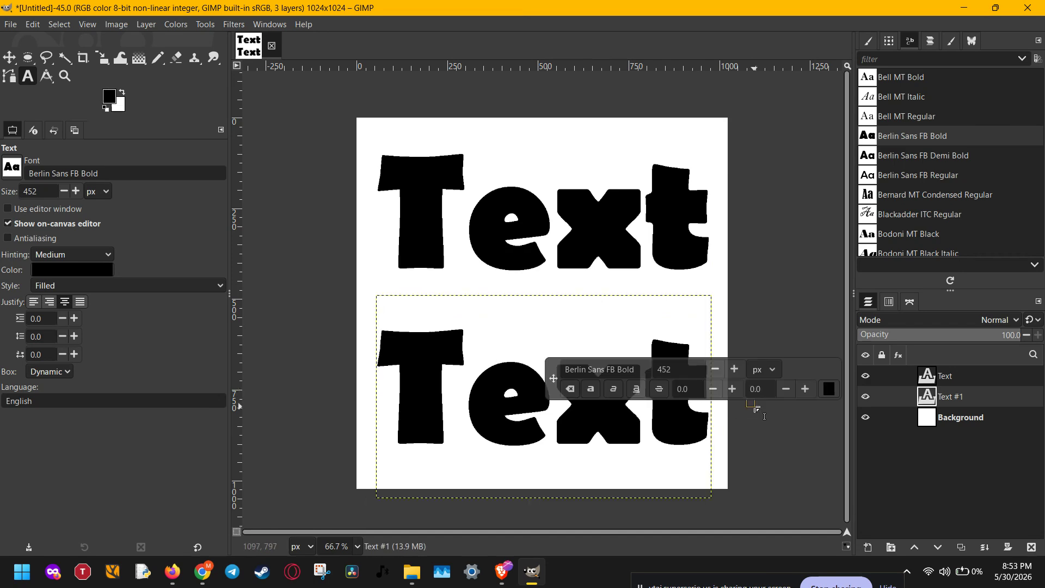
{"action": "key", "text": "Escape"}
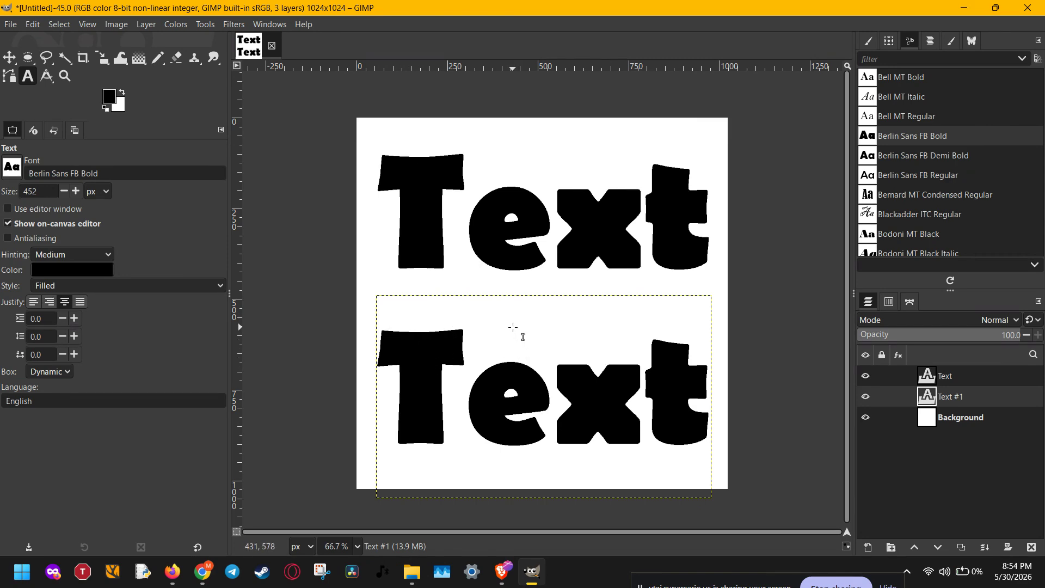
- Change the upper text's color to bright red
{"action": "left_click", "coordinate": [490, 216]}
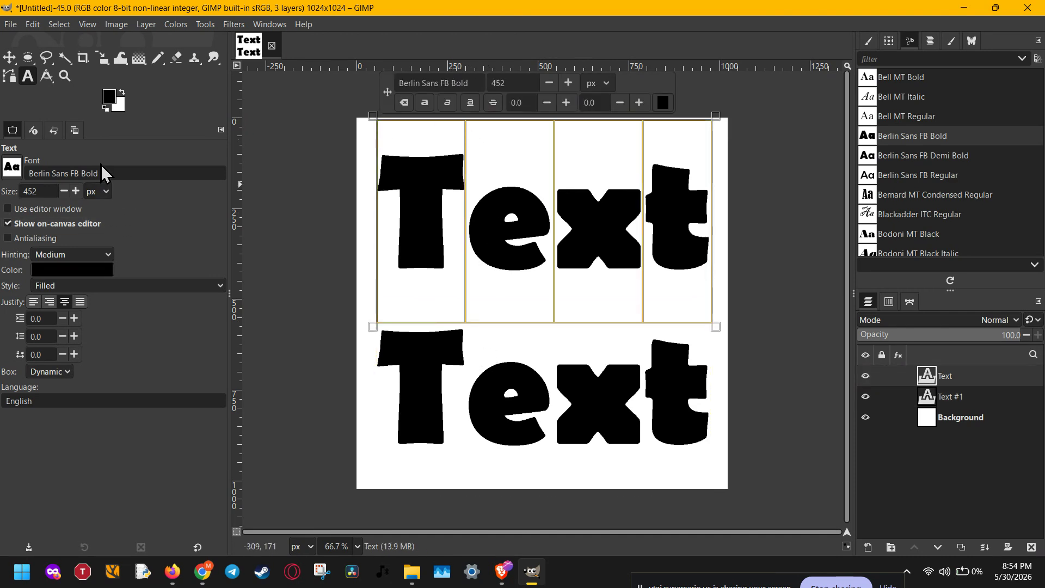
{"action": "left_click", "coordinate": [10, 169]}
{"action": "left_click", "coordinate": [10, 169]}
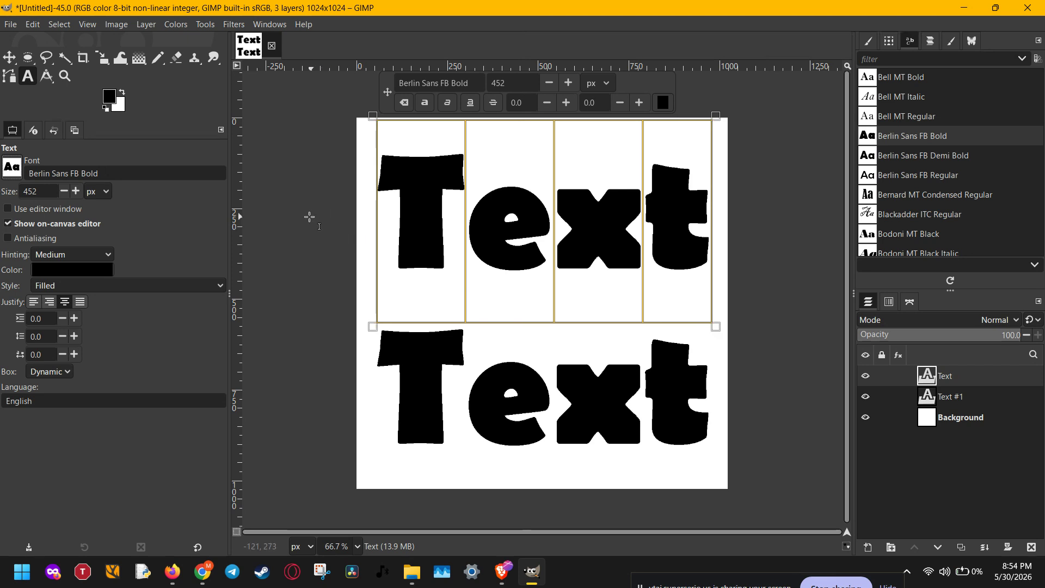
{"action": "left_click", "coordinate": [93, 264]}
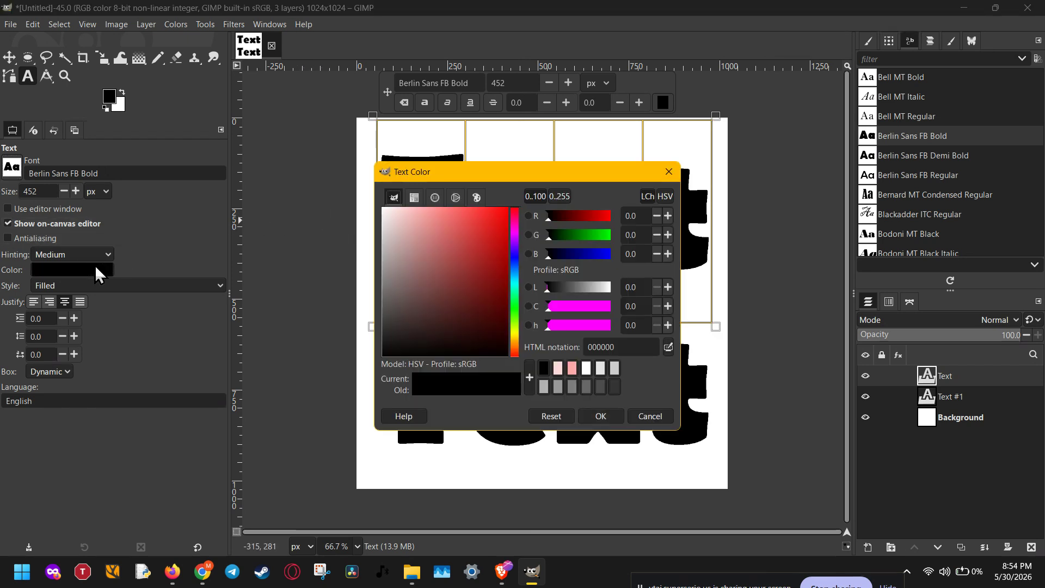
{"action": "left_click_drag", "start_coordinate": [389, 270], "coordinate": [495, 222]}
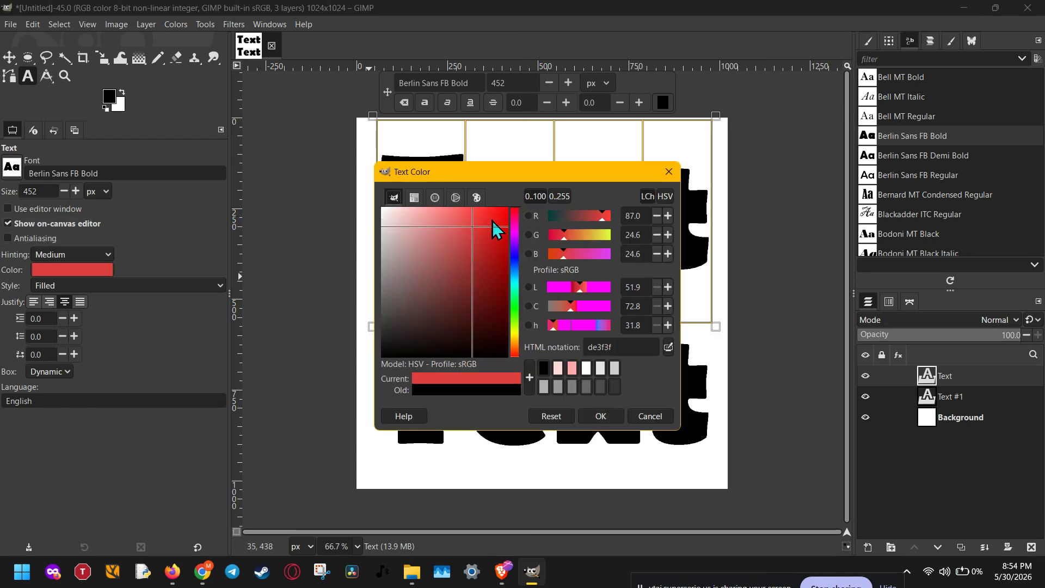
{"action": "left_click", "coordinate": [615, 416]}
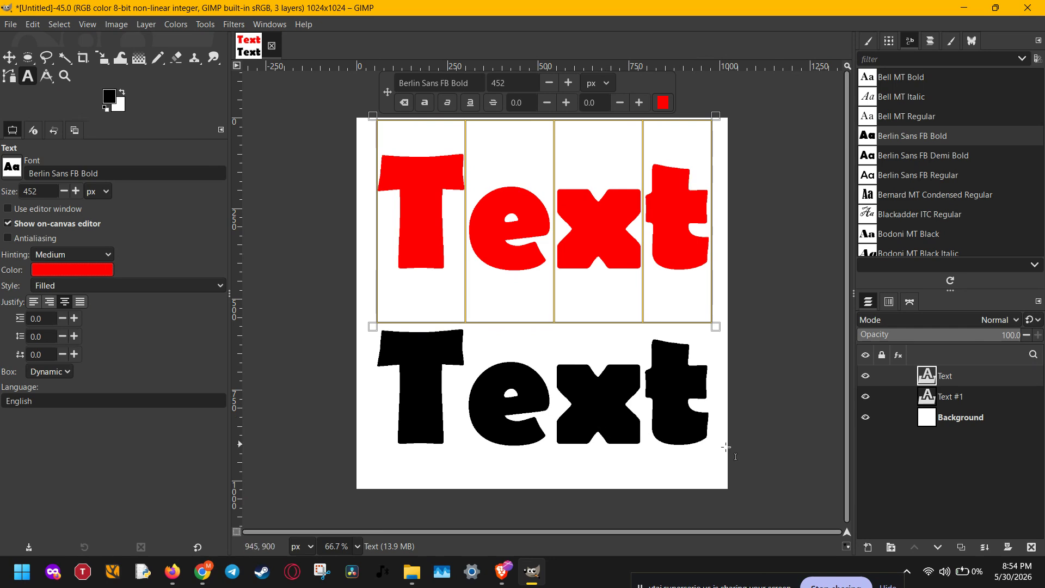
- Create a selection from the upper text layer's alpha and grow it by 5 px
{"action": "right_click", "coordinate": [977, 379]}
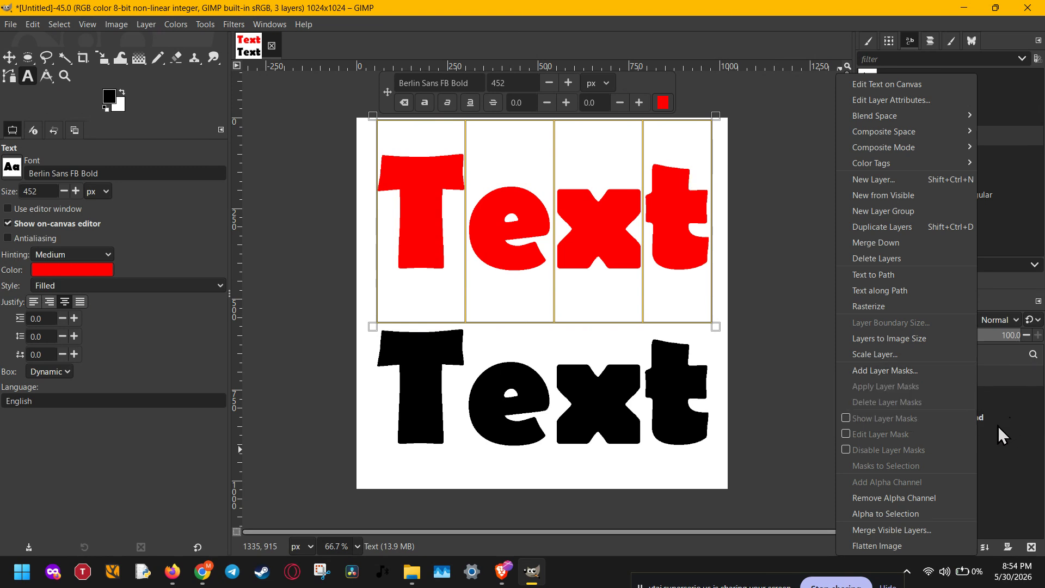
{"action": "left_click", "coordinate": [911, 514]}
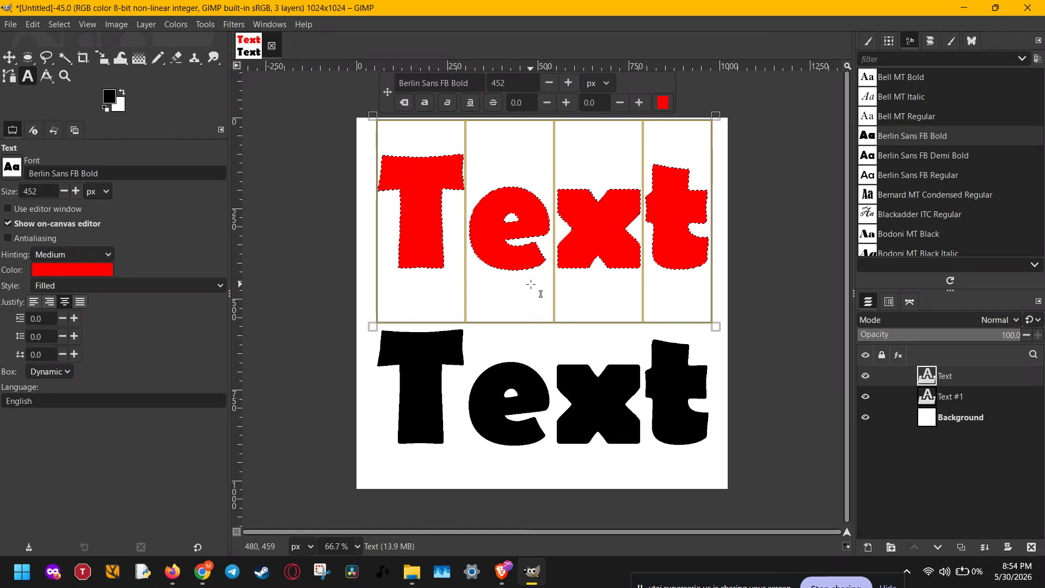
{"action": "left_click", "coordinate": [64, 24]}
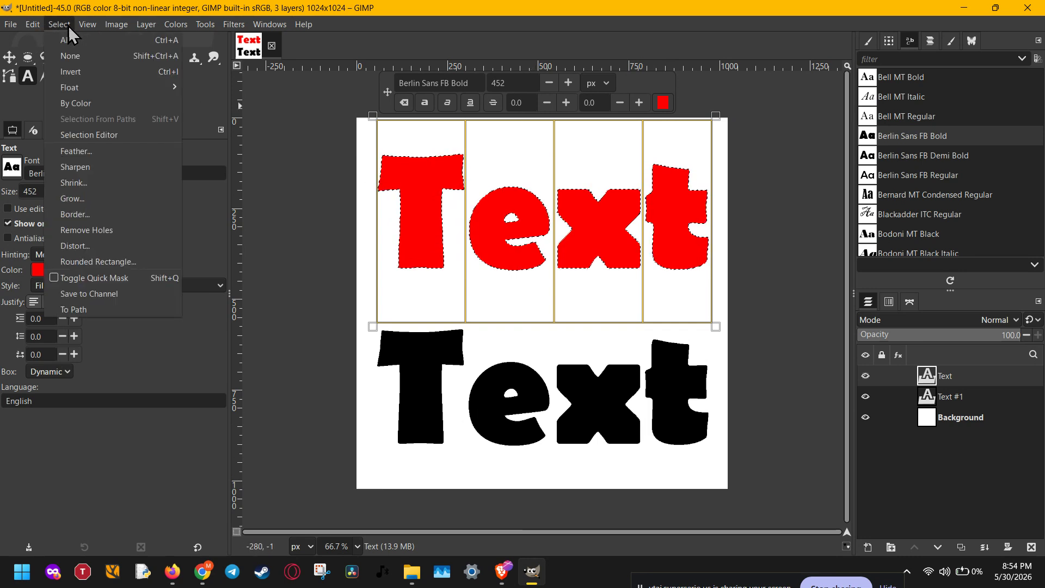
{"action": "left_click", "coordinate": [93, 199]}
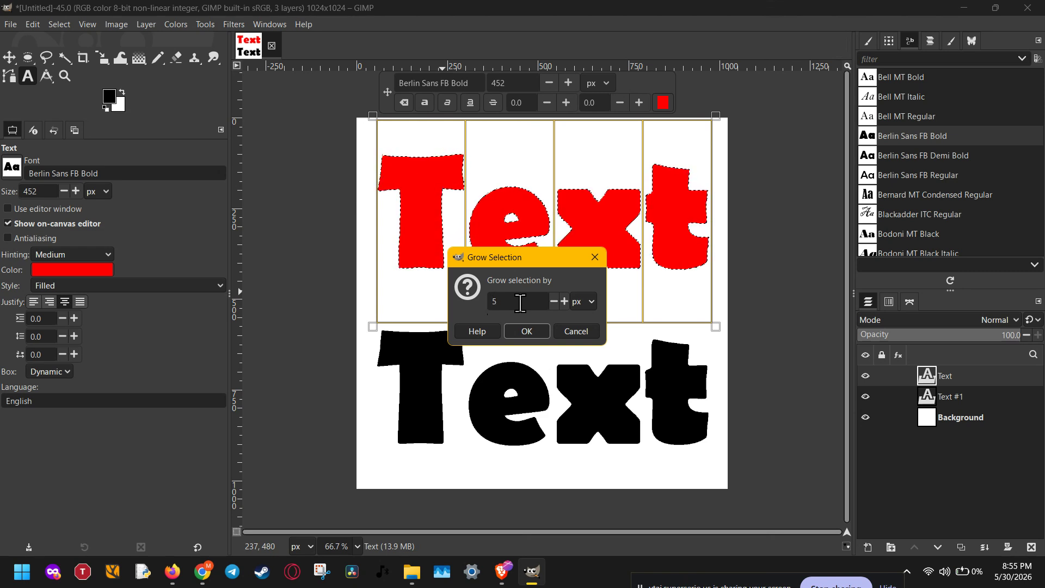
{"action": "left_click", "coordinate": [526, 332]}
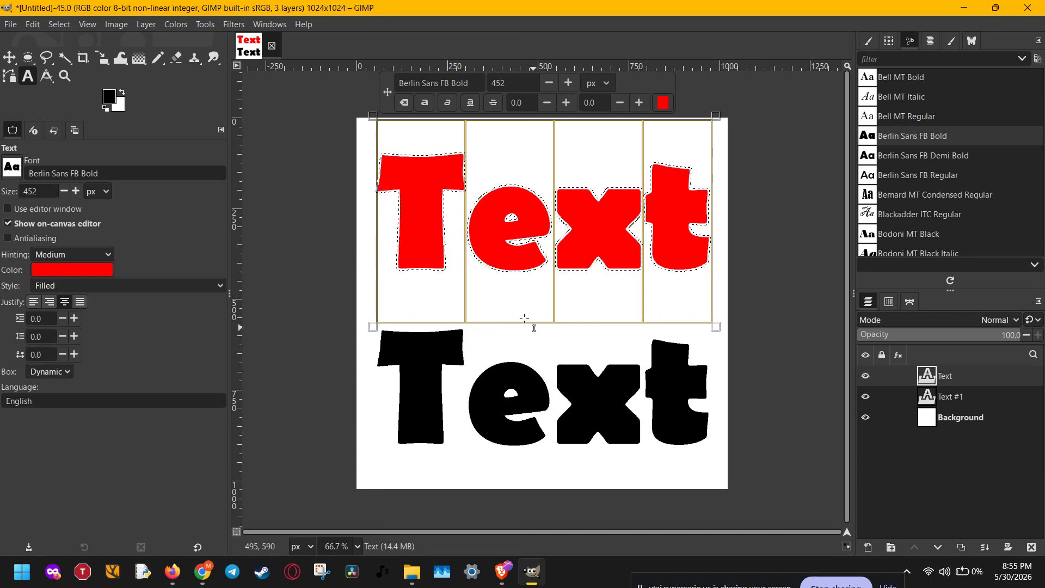
- Create a new transparent layer named "border" at the full image size
{"action": "scroll", "coordinate": [495, 251], "scroll_direction": "up", "scroll_amount": 5}
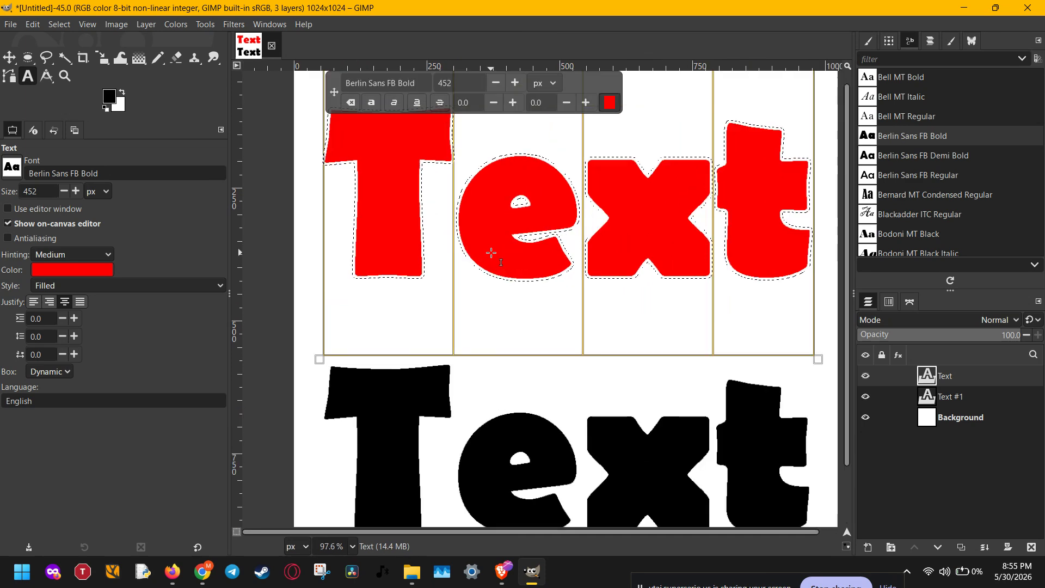
{"action": "scroll", "coordinate": [493, 294], "scroll_direction": "down", "scroll_amount": 1}
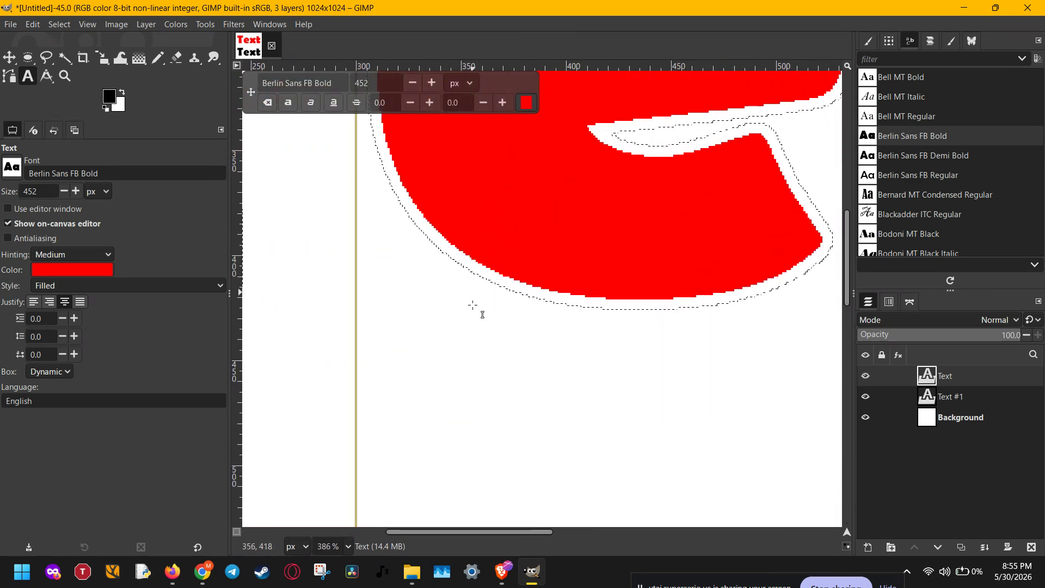
{"action": "scroll", "coordinate": [467, 343], "scroll_direction": "down", "scroll_amount": 1}
{"action": "scroll", "coordinate": [464, 335], "scroll_direction": "down", "scroll_amount": 4}
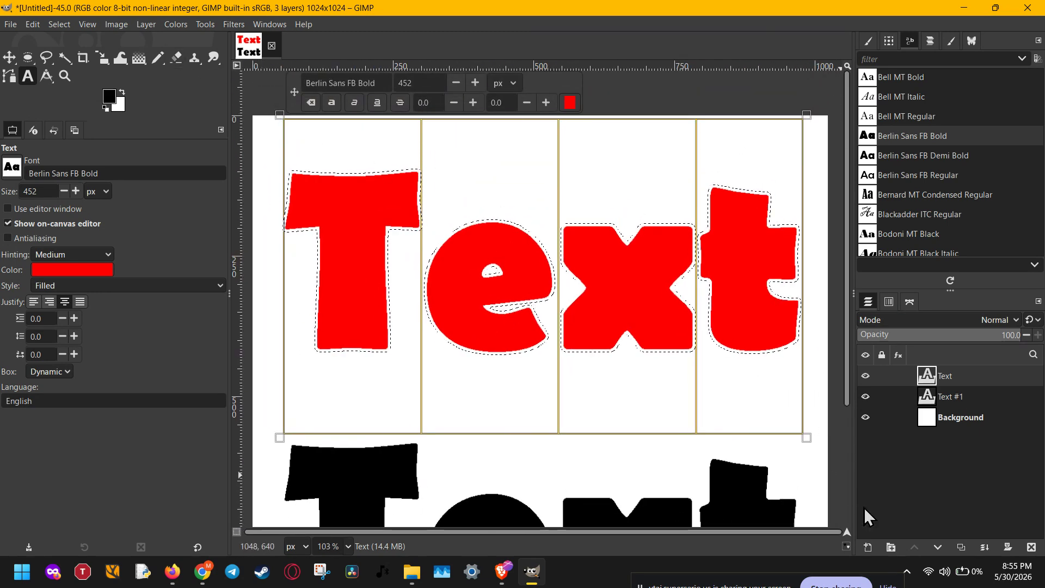
{"action": "left_click", "coordinate": [868, 547]}
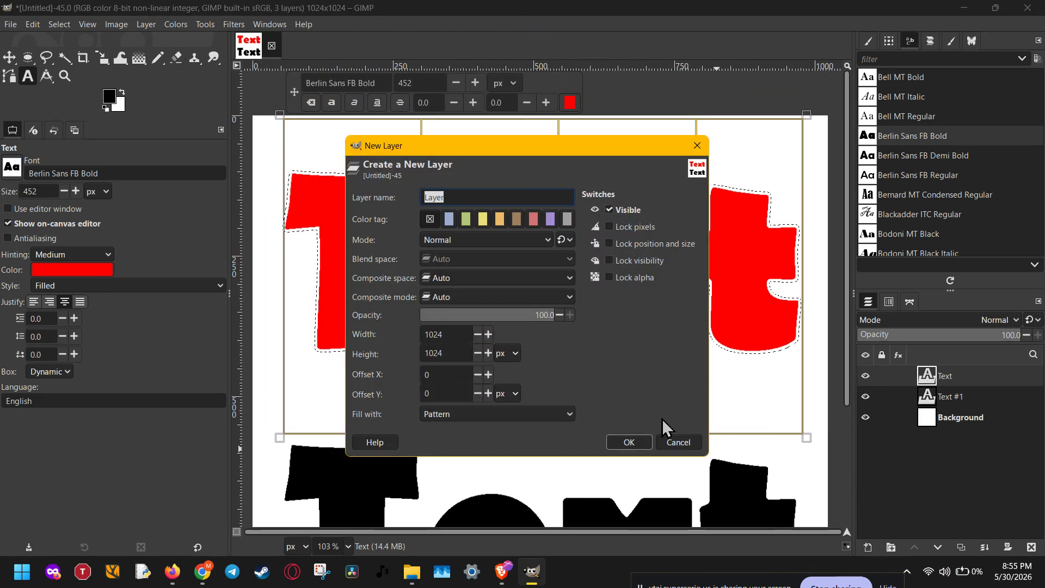
{"action": "type", "text": "border"}
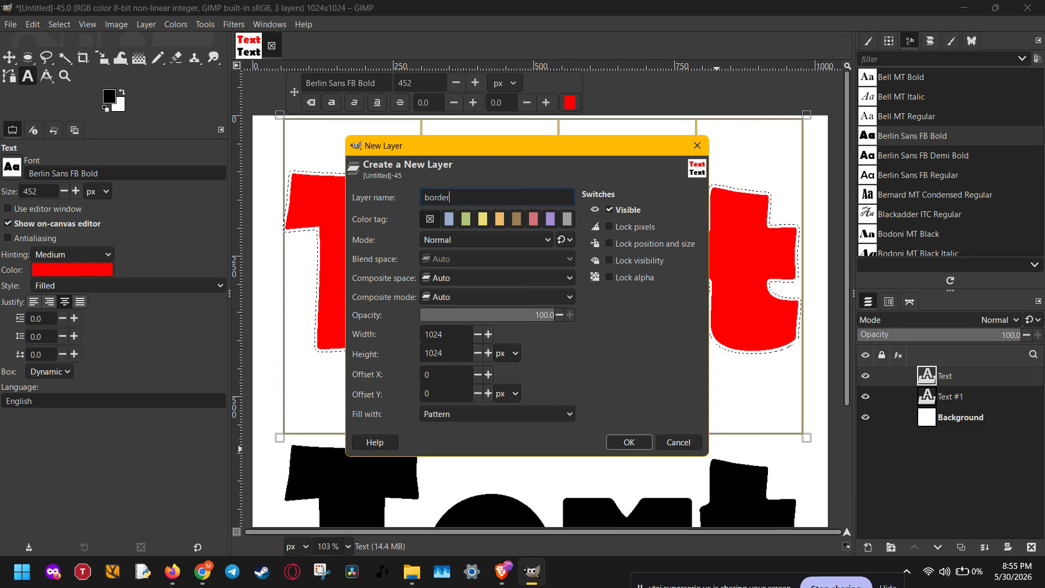
{"action": "left_click", "coordinate": [432, 414]}
{"action": "left_click", "coordinate": [452, 374]}
{"action": "left_click", "coordinate": [638, 444]}
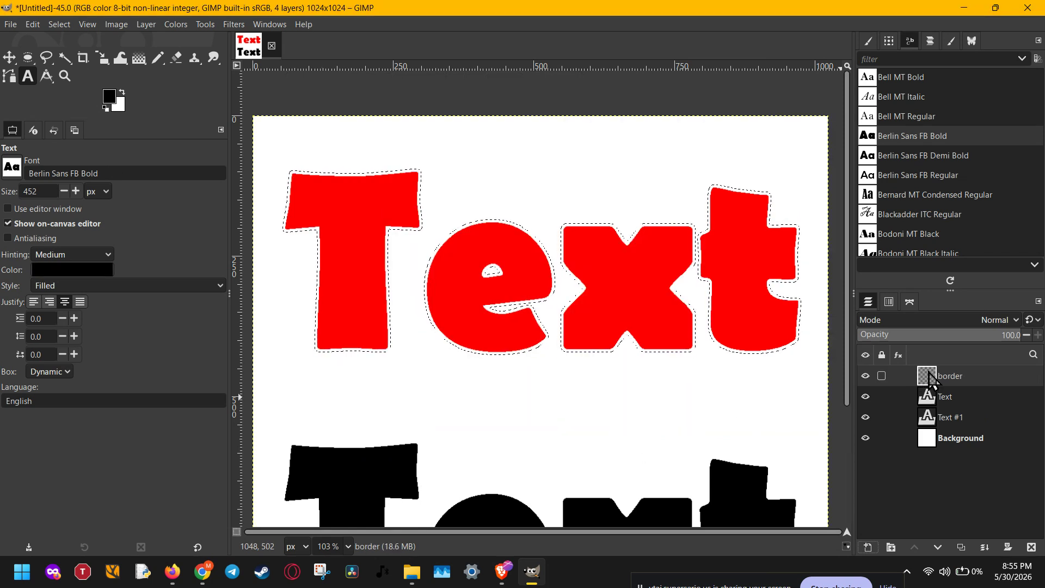
- Place the border layer directly beneath the red text's layer and make it the active layer
{"action": "left_click_drag", "start_coordinate": [930, 379], "coordinate": [931, 412]}
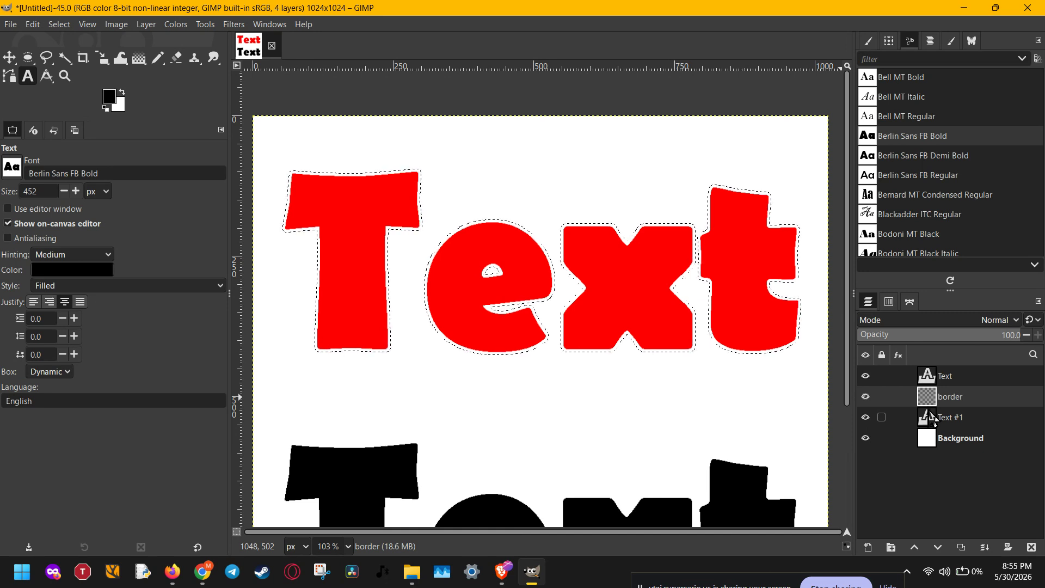
{"action": "left_click", "coordinate": [936, 369]}
{"action": "left_click", "coordinate": [936, 393]}
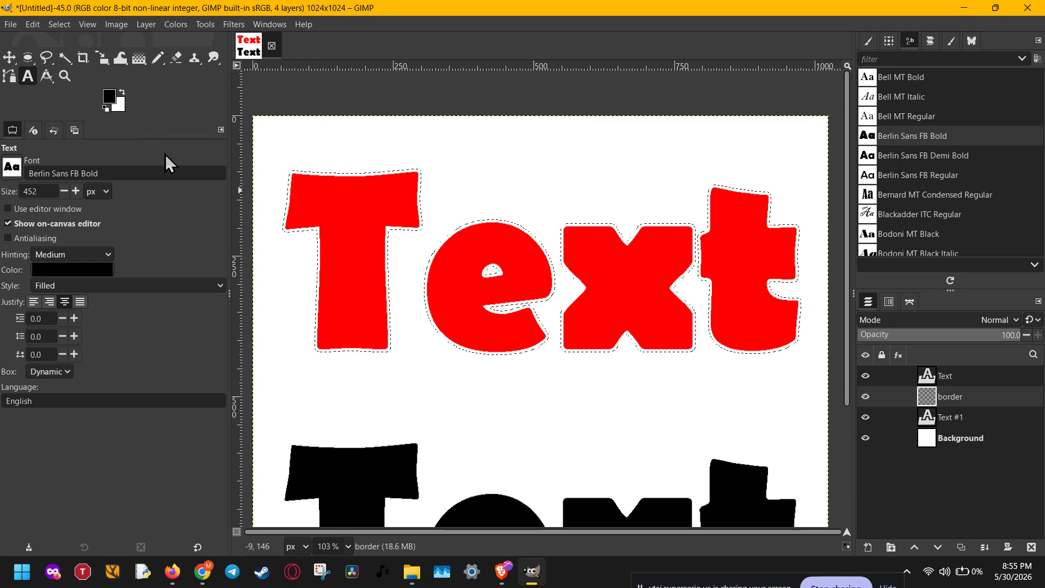
- Set the foreground color to dark red, HTML notation 730000
{"action": "left_click", "coordinate": [111, 98]}
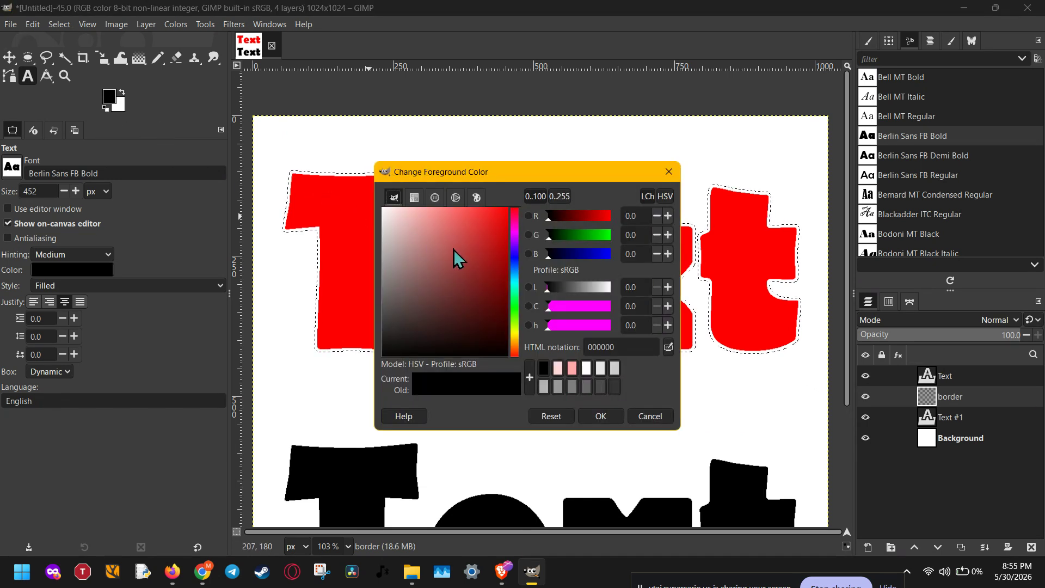
{"action": "left_click_drag", "start_coordinate": [453, 249], "coordinate": [564, 306]}
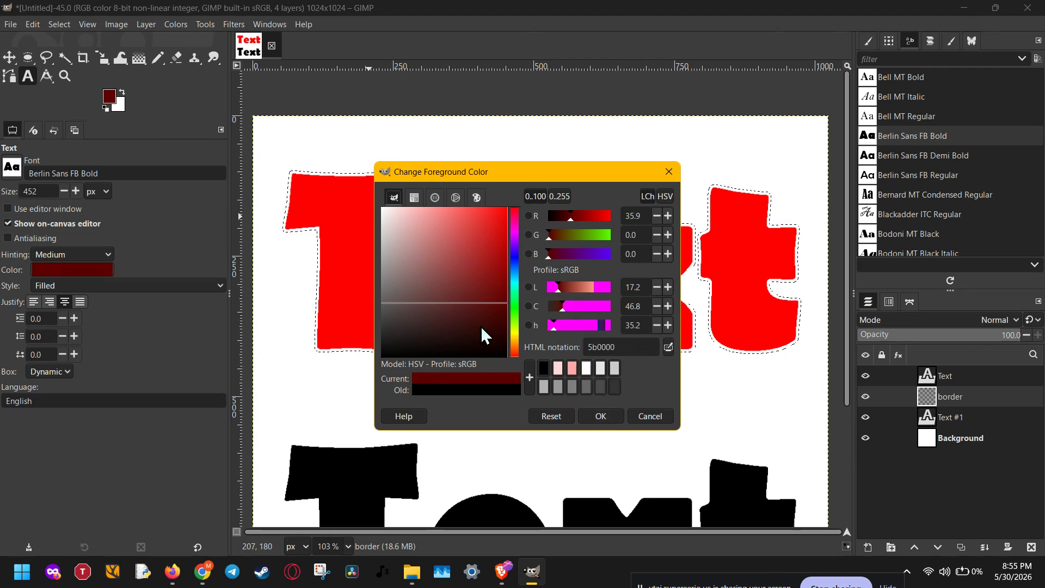
{"action": "left_click_drag", "start_coordinate": [481, 326], "coordinate": [536, 295]}
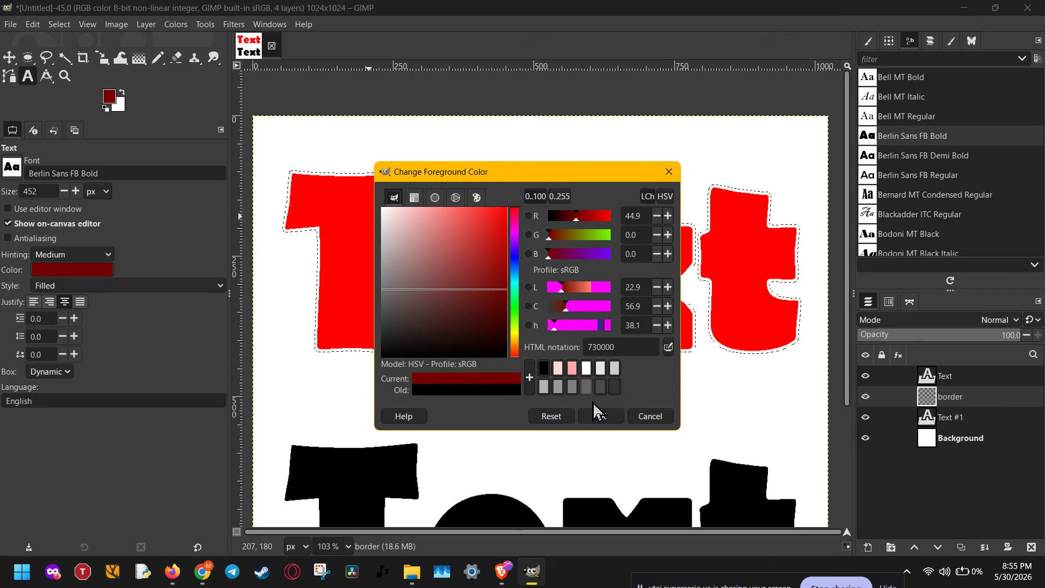
{"action": "left_click", "coordinate": [600, 416]}
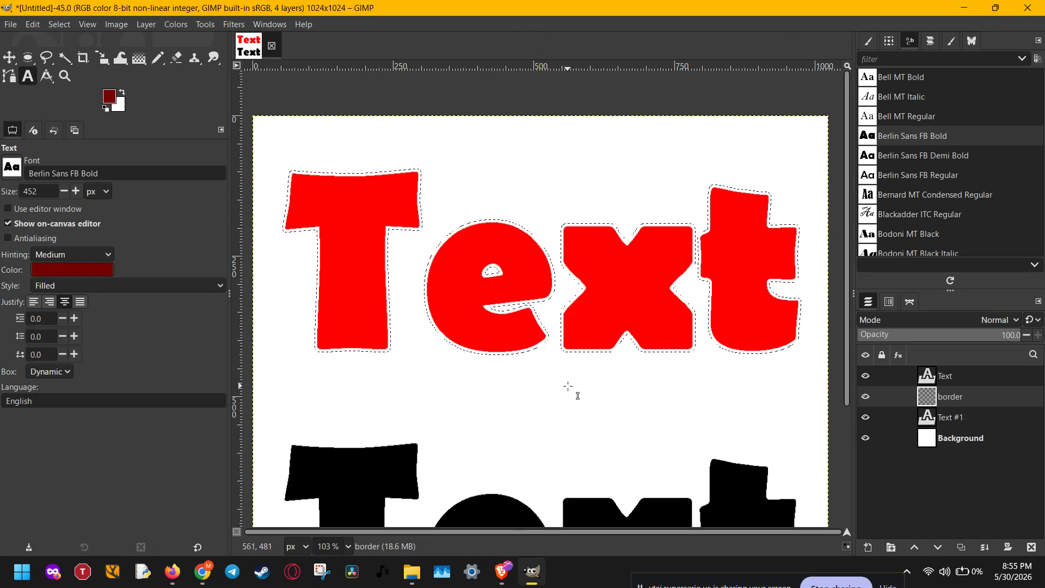
- Bucket-fill the grown selection on the border layer with the dark red foreground color and check the outline around the letters
{"action": "key", "text": "shift+b"}
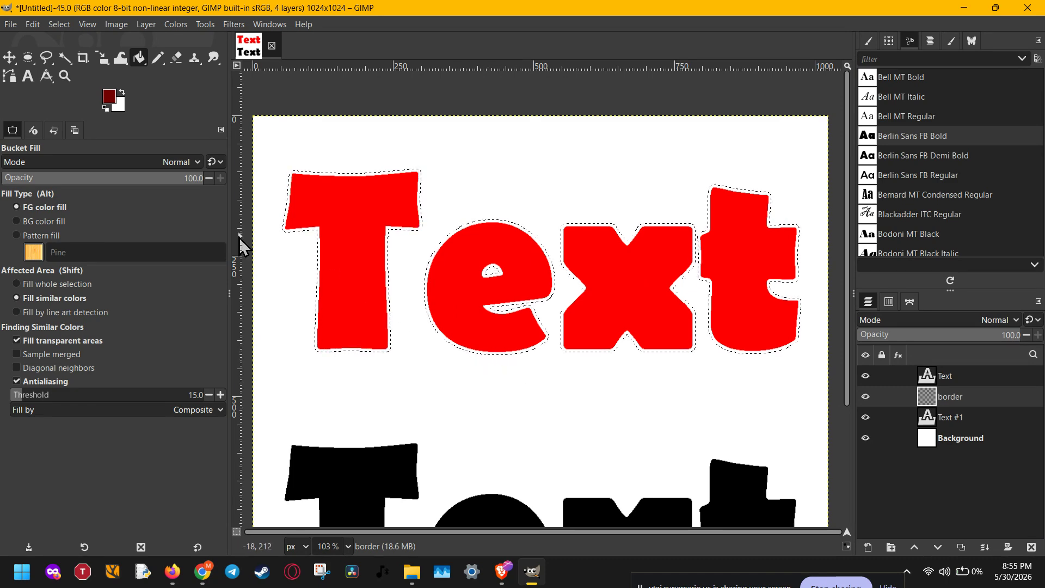
{"action": "left_click", "coordinate": [336, 241]}
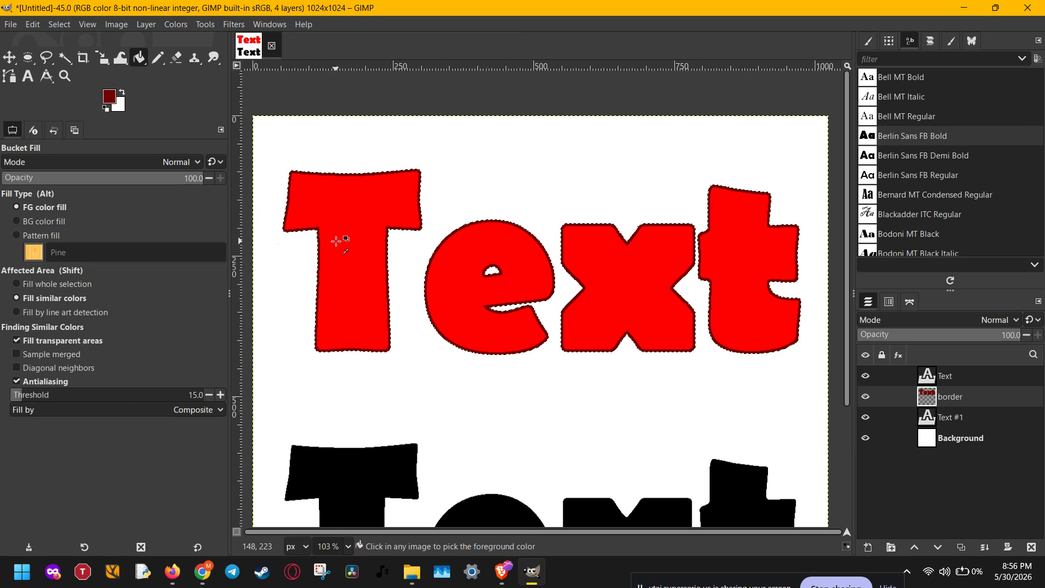
{"action": "scroll", "coordinate": [438, 364], "scroll_direction": "down", "scroll_amount": 1, "text": "ctrl"}
{"action": "scroll", "coordinate": [438, 365], "scroll_direction": "down", "scroll_amount": 1, "text": "ctrl"}
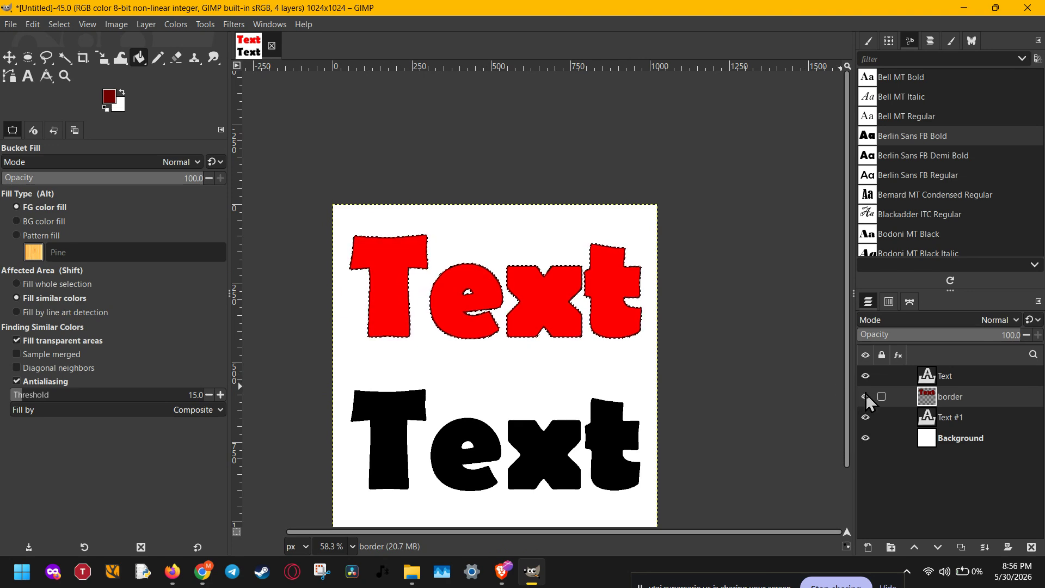
{"action": "scroll", "coordinate": [511, 308], "scroll_direction": "up", "scroll_amount": 8, "text": "ctrl"}
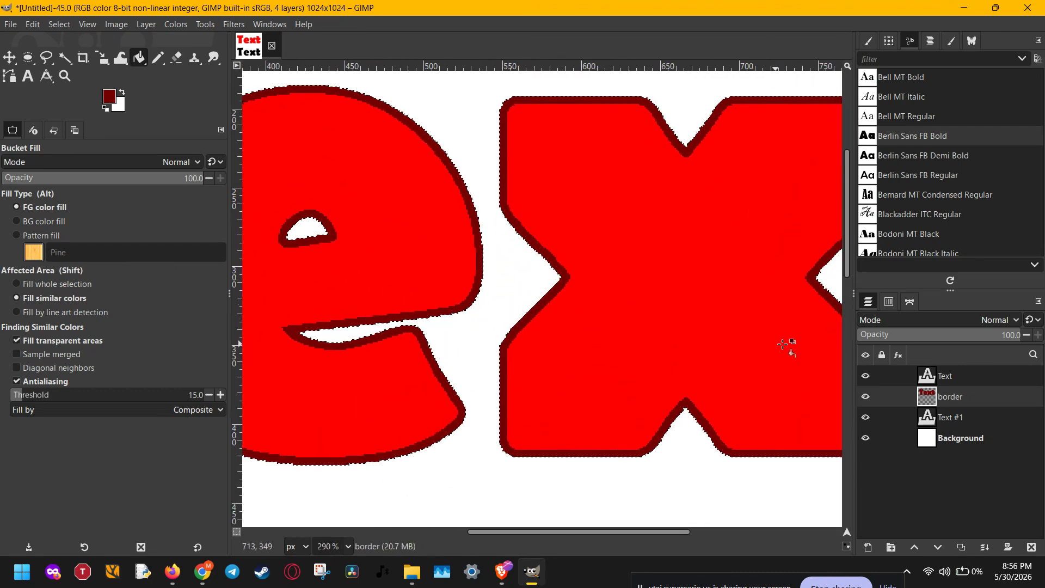
- Hide the red text's layer to inspect the dark red border fill beneath it, and show the layer again
{"action": "left_click", "coordinate": [865, 375]}
{"action": "scroll", "coordinate": [592, 384], "scroll_direction": "down", "scroll_amount": 3, "text": "ctrl"}
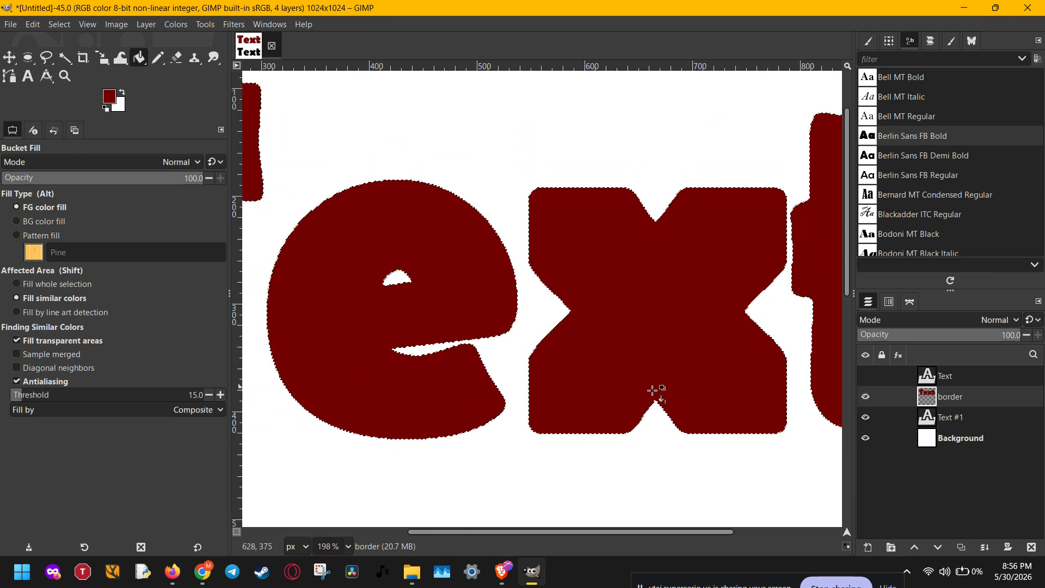
{"action": "left_click", "coordinate": [866, 376]}
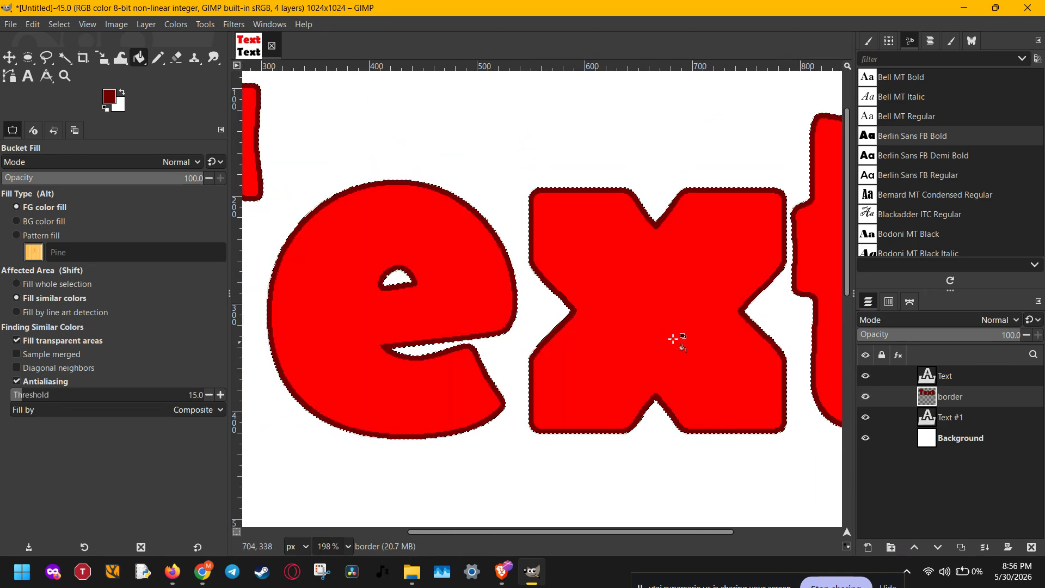
- Remove the active selection around the outlined red letters and view both texts on the whole canvas
{"action": "scroll", "coordinate": [640, 330], "scroll_direction": "down", "scroll_amount": 2, "text": "ctrl"}
{"action": "left_click_drag", "start_coordinate": [663, 294], "coordinate": [585, 299]}
{"action": "scroll", "coordinate": [432, 283], "scroll_direction": "down", "scroll_amount": 6, "text": "ctrl"}
{"action": "scroll", "coordinate": [587, 298], "scroll_direction": "down", "scroll_amount": 2, "text": "ctrl"}
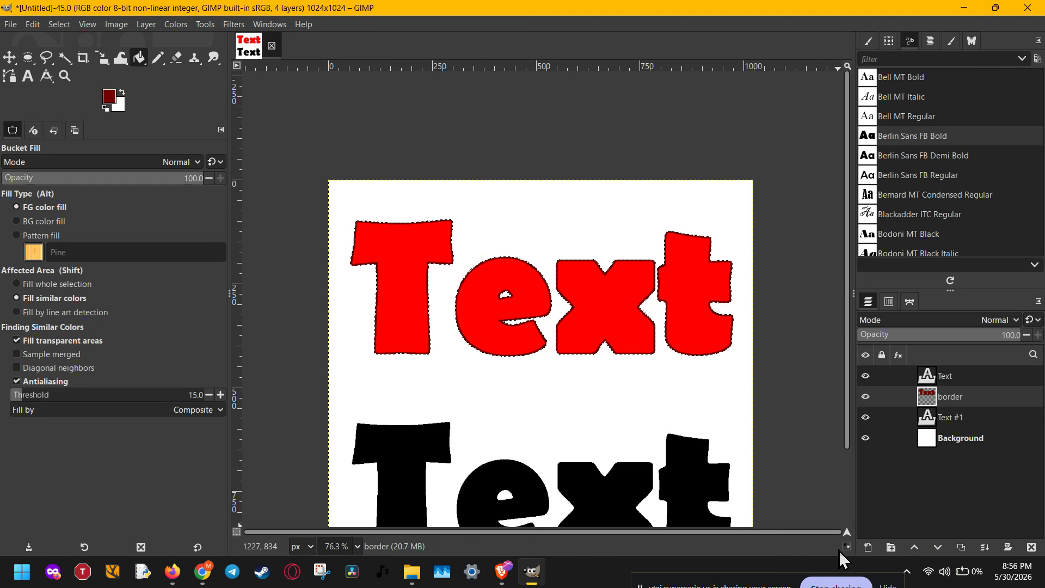
{"action": "left_click", "coordinate": [59, 24]}
{"action": "left_click", "coordinate": [76, 57]}
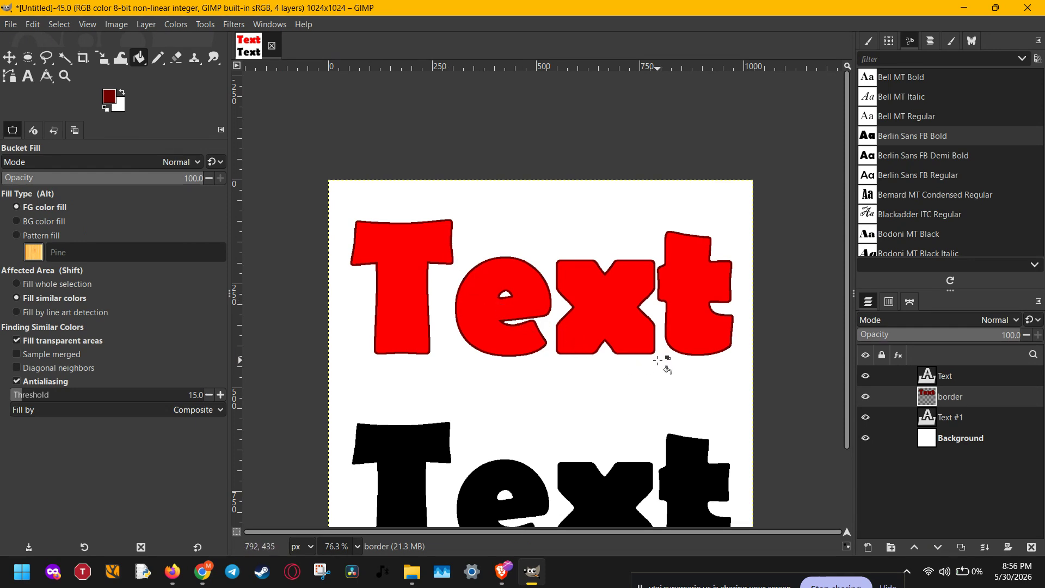
{"action": "scroll", "coordinate": [688, 407], "scroll_direction": "down", "scroll_amount": 2}
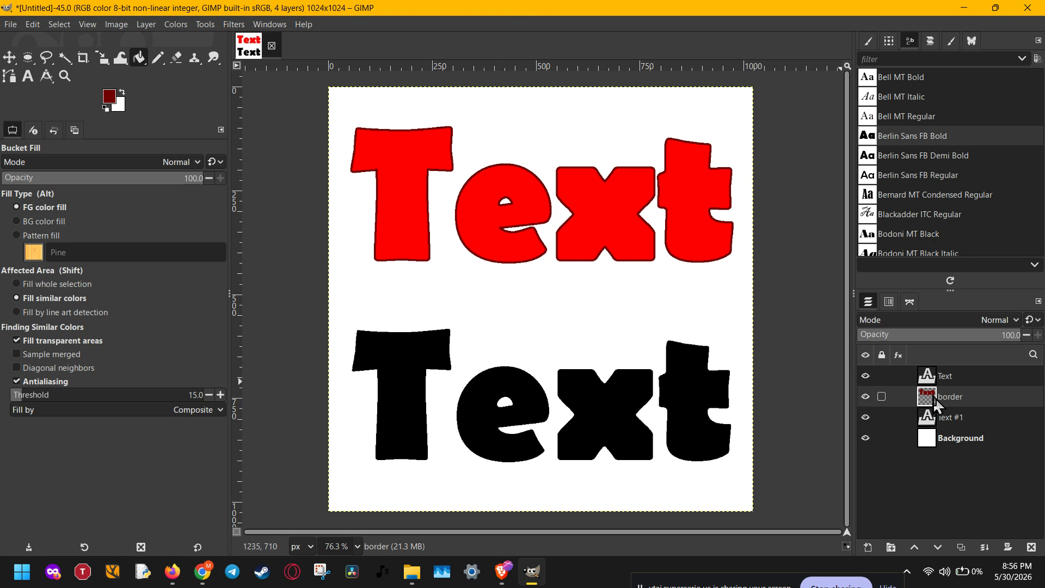
{"action": "left_click", "coordinate": [952, 381]}
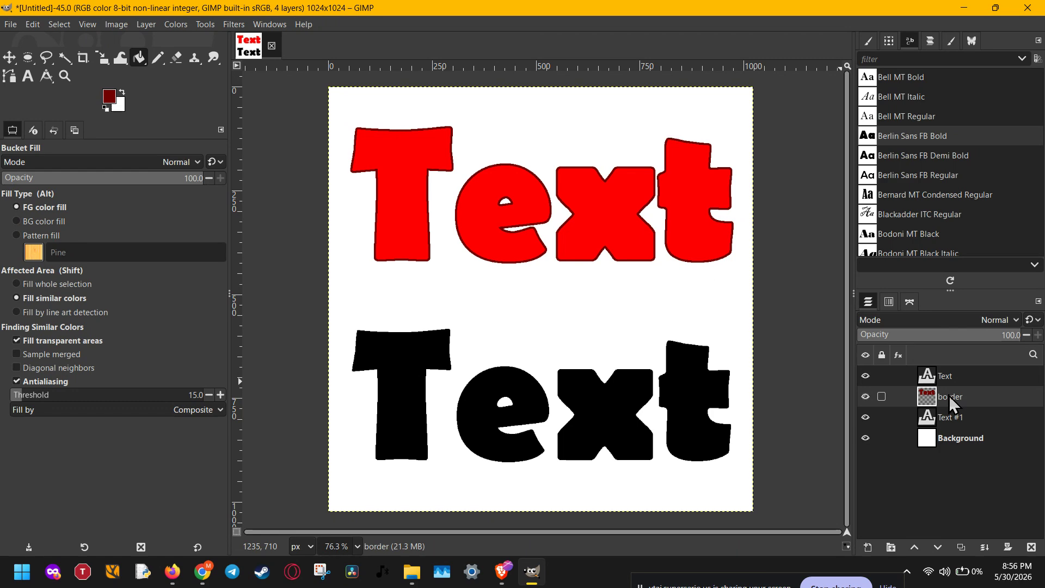
{"action": "right_click", "coordinate": [949, 395]}
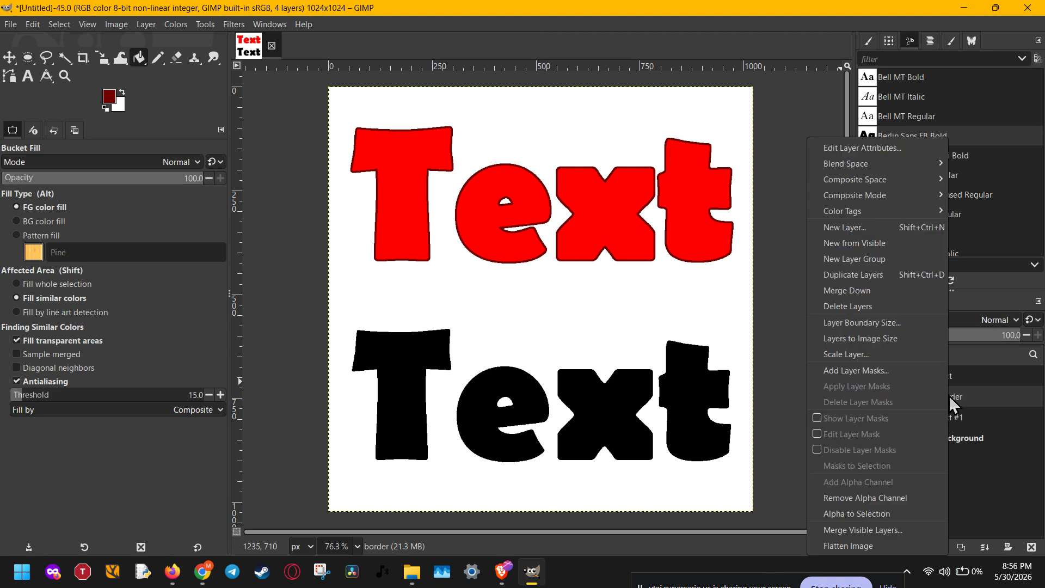
{"action": "left_click", "coordinate": [970, 491]}
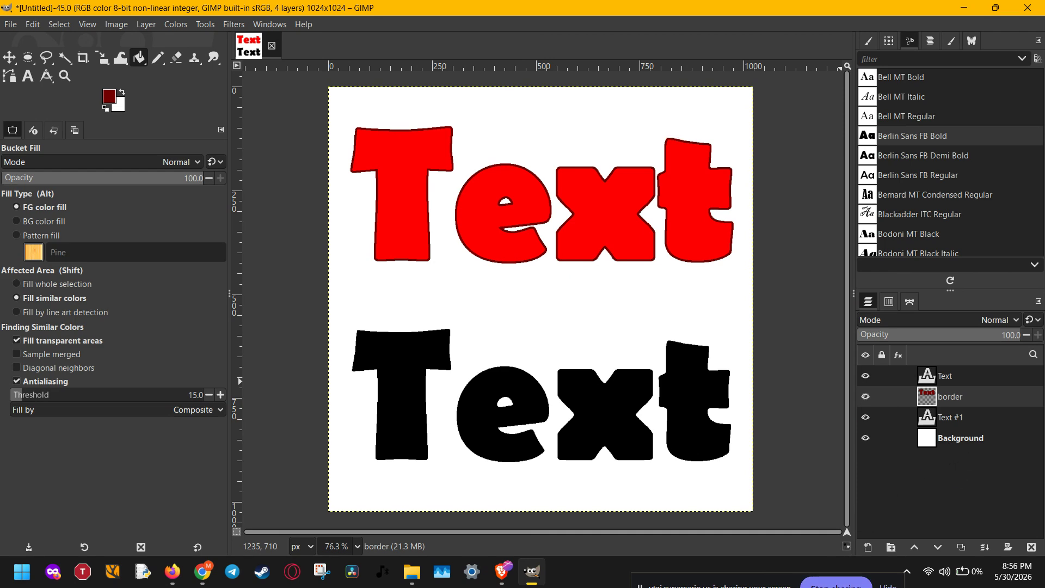
{"action": "left_click", "coordinate": [836, 584]}
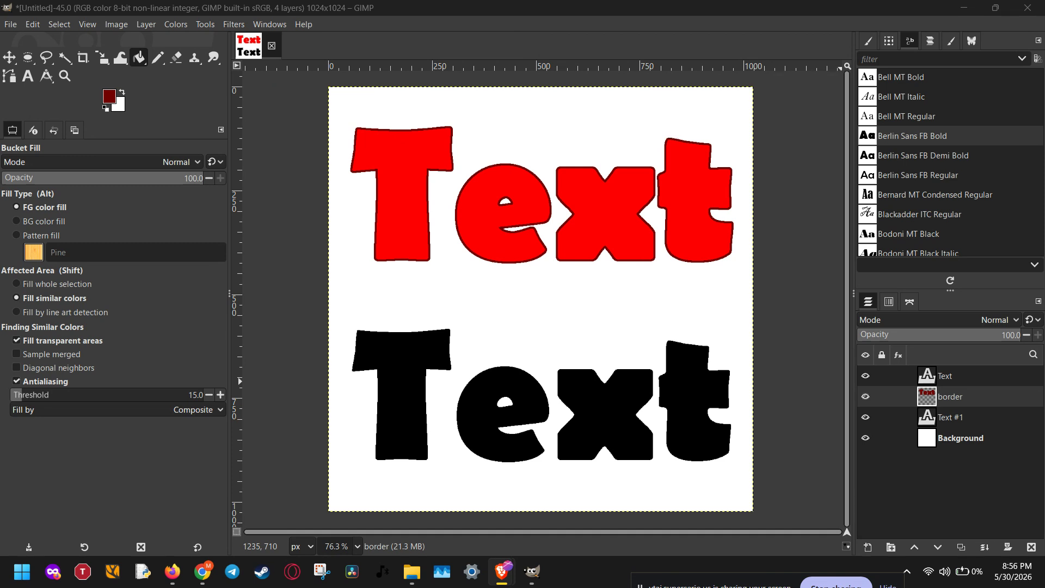